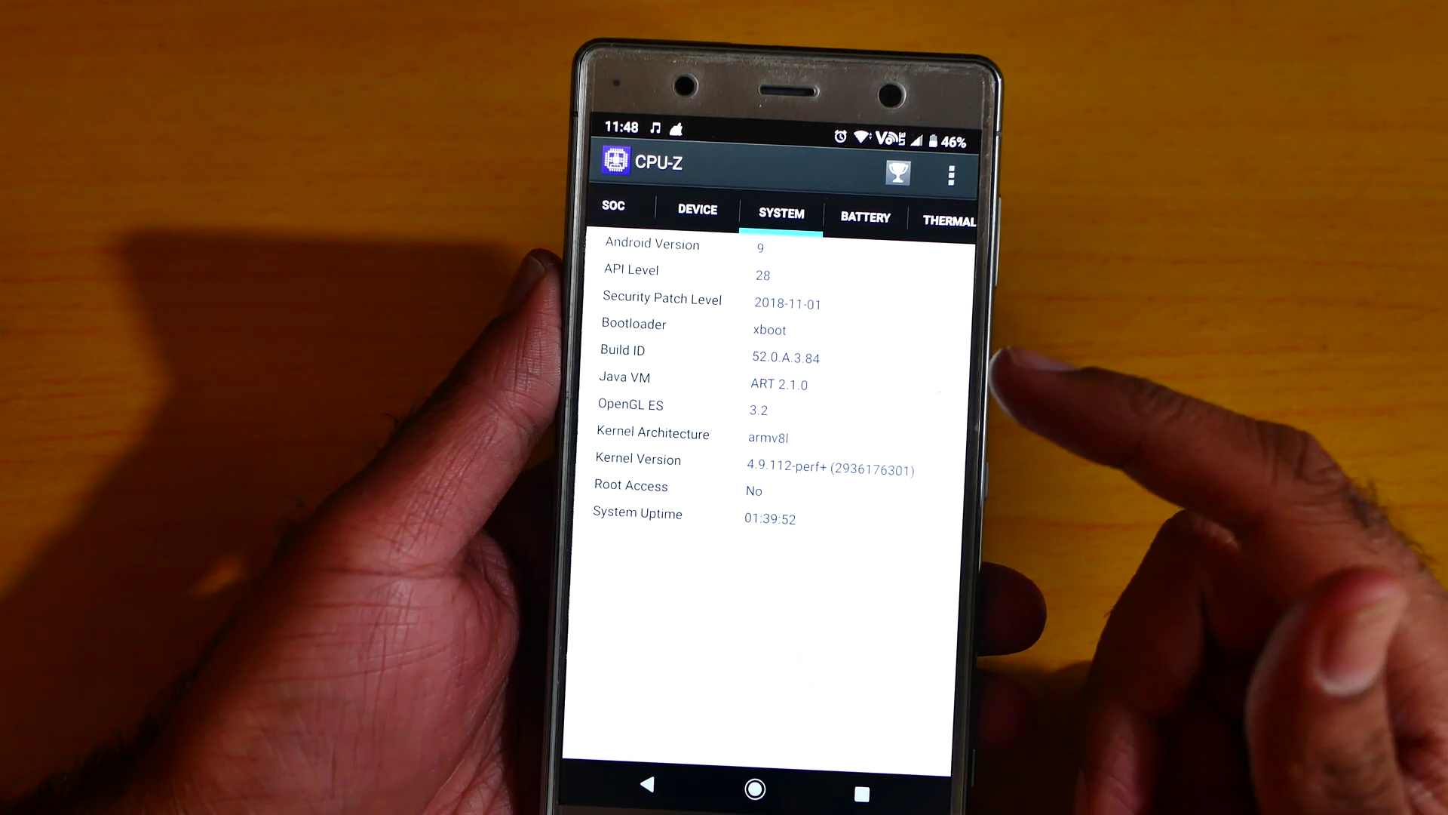
pyautogui.moveTo(871, 521); pyautogui.dragTo(775, 504)
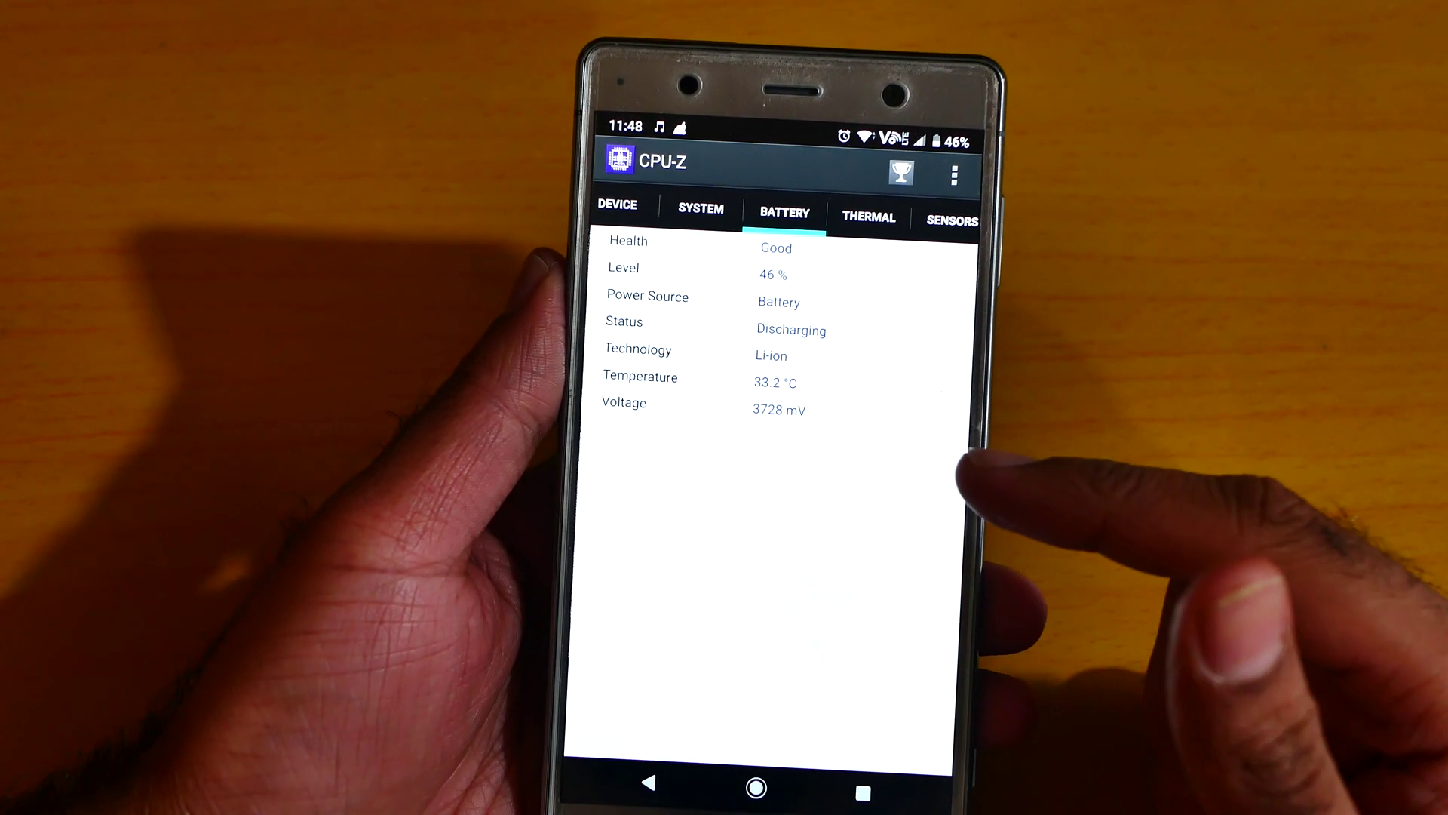
pyautogui.moveTo(942, 571); pyautogui.dragTo(905, 557)
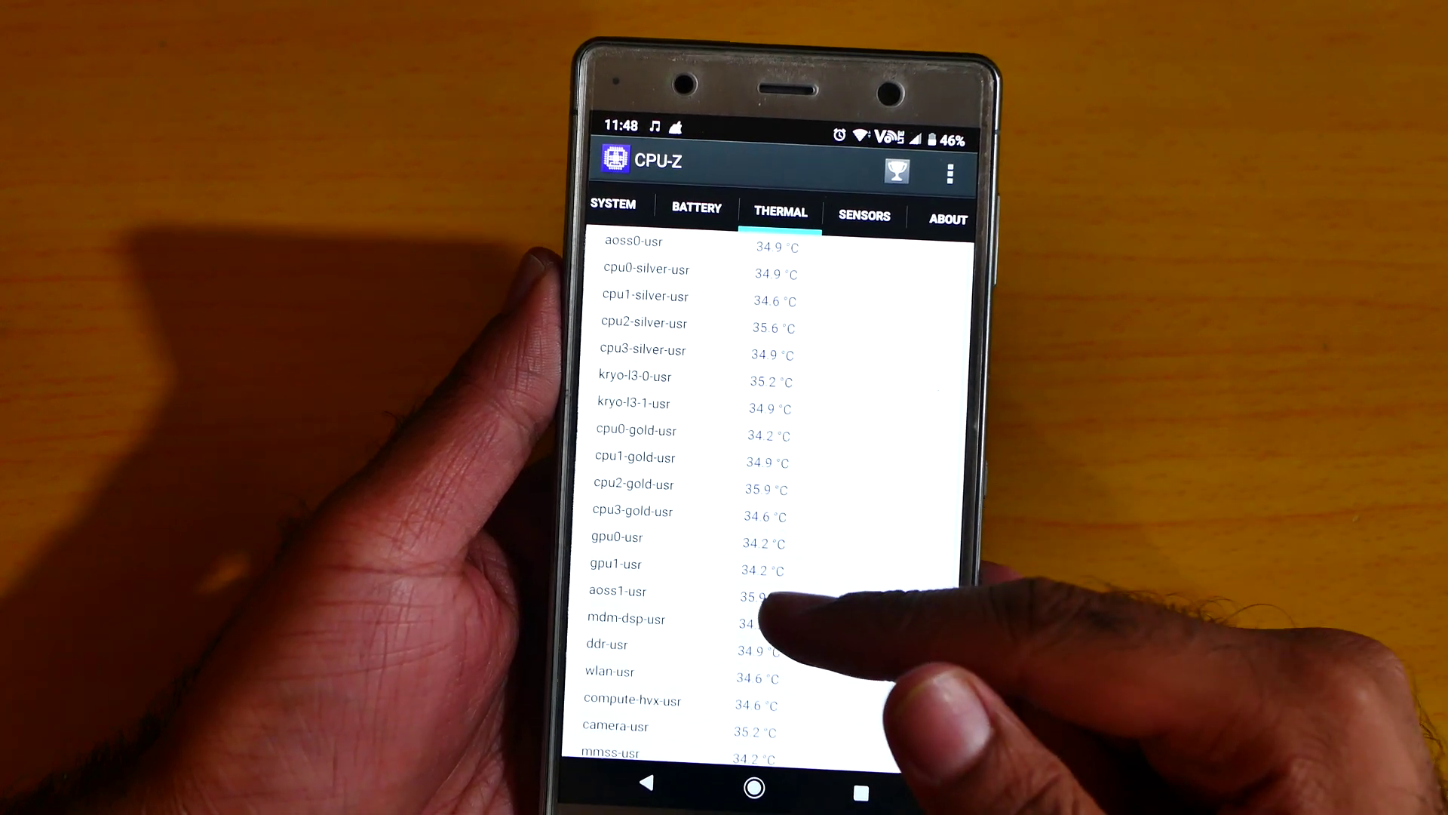
pyautogui.moveTo(962, 481); pyautogui.dragTo(922, 481)
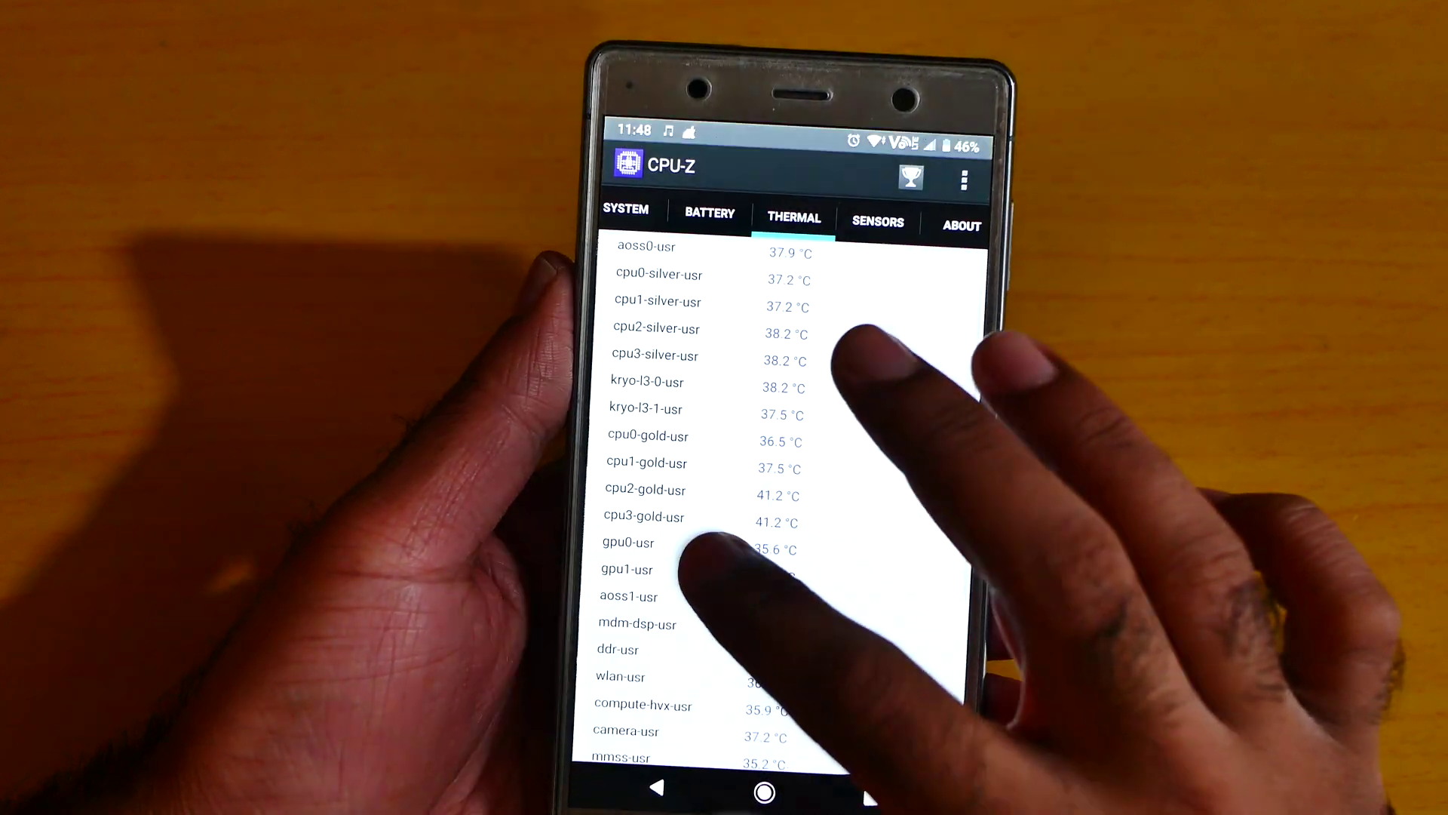
pyautogui.moveTo(791, 509); pyautogui.dragTo(928, 509)
pyautogui.moveTo(792, 565)
pyautogui.mouseDown()
pyautogui.moveTo(928, 567)
pyautogui.moveTo(929, 543)
pyautogui.mouseUp()
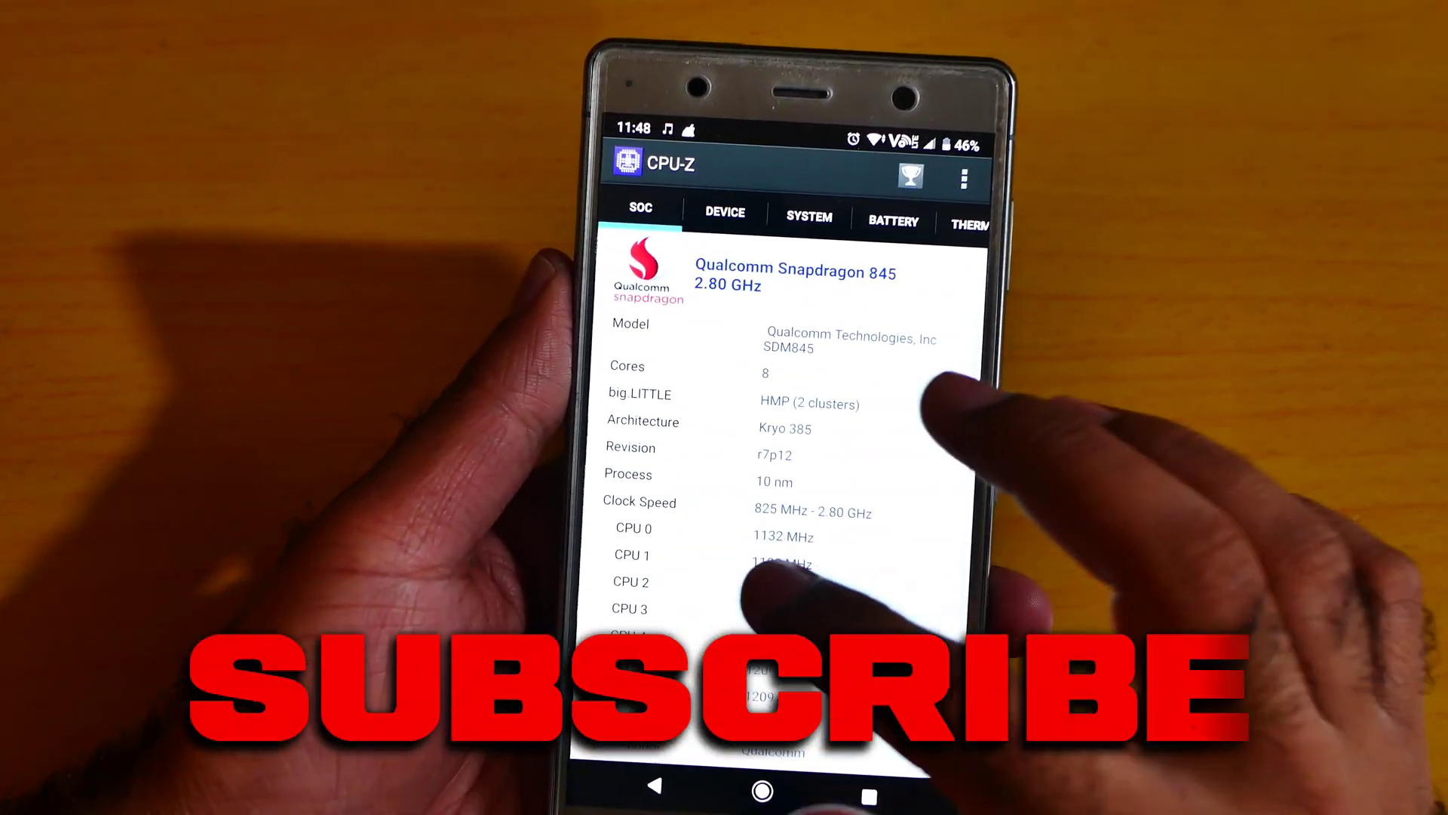